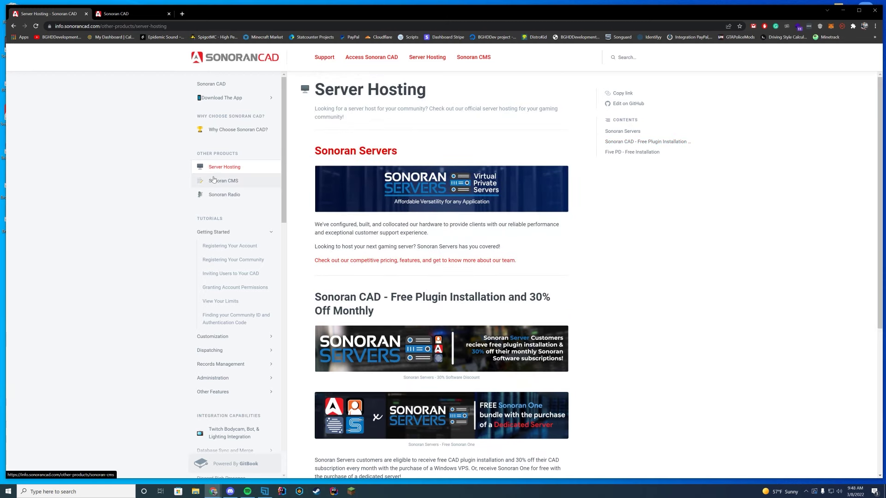
Step: Remove '/#/pricing' from the Sonoran CAD address to load the main menu listing My Communities
{"action": "left_click", "coordinate": [131, 13]}
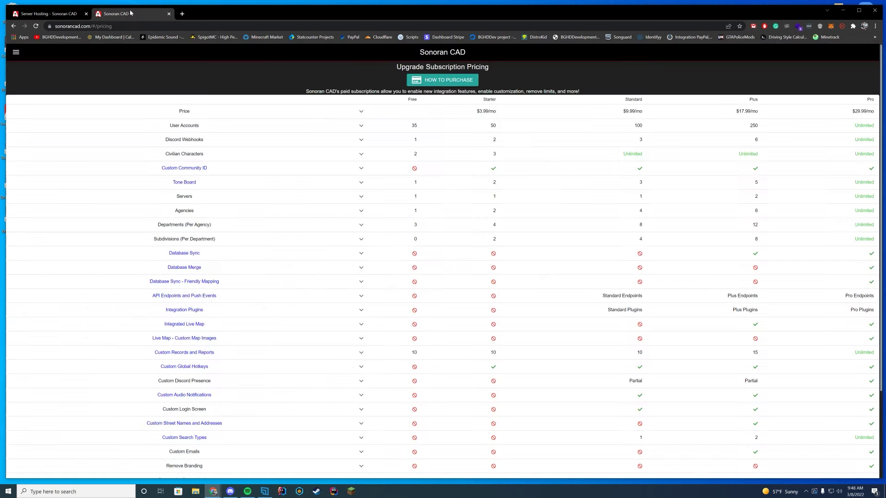
{"action": "left_click", "coordinate": [16, 52]}
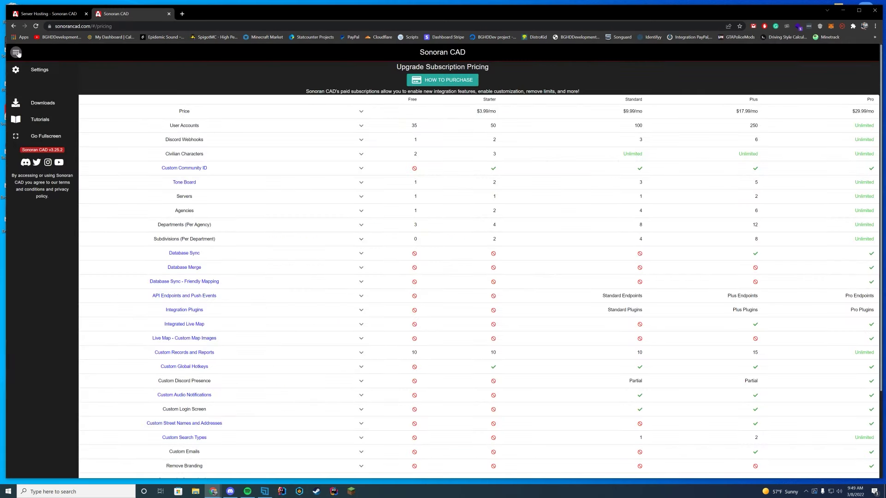
{"action": "left_click_drag", "start_coordinate": [128, 26], "coordinate": [106, 26]}
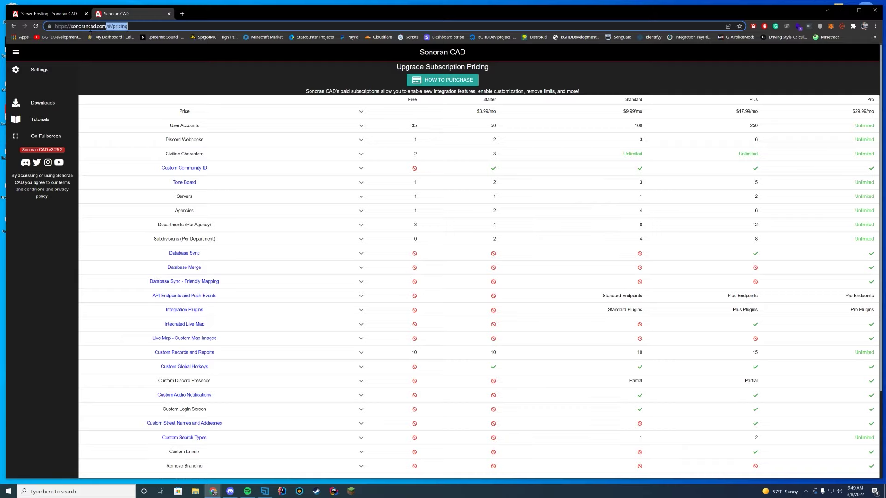
{"action": "key", "text": "BackSpace"}
{"action": "key", "text": "Return"}
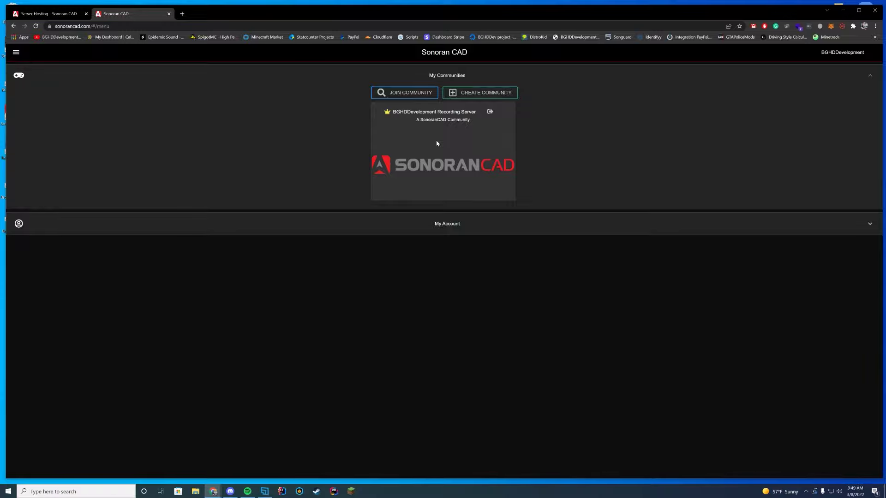
Step: Create a community named 'YouTube Tester' and open its community menu card
{"action": "left_click", "coordinate": [480, 93]}
{"action": "left_click", "coordinate": [455, 244]}
{"action": "type", "text": "YouTube Tester"}
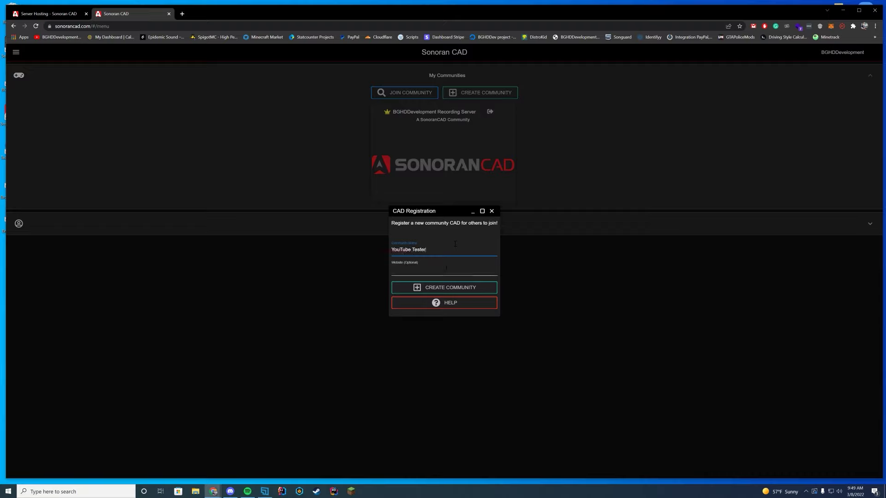
{"action": "left_click", "coordinate": [452, 288]}
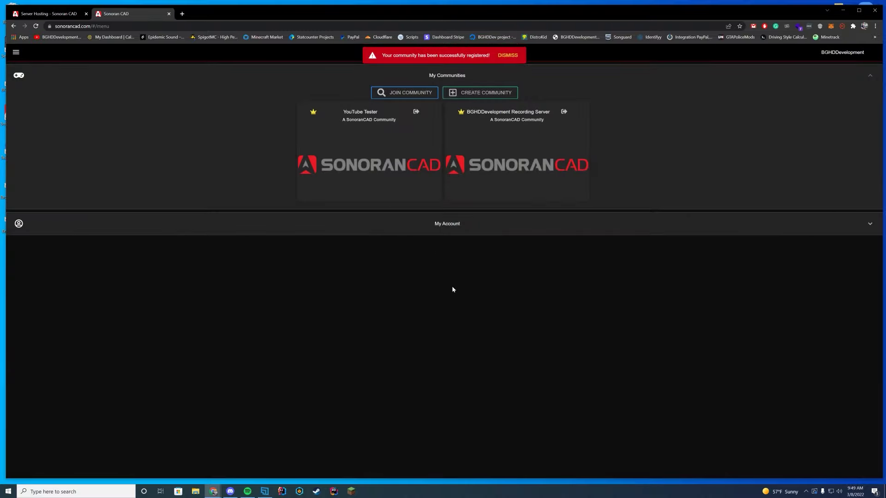
{"action": "left_click", "coordinate": [350, 112]}
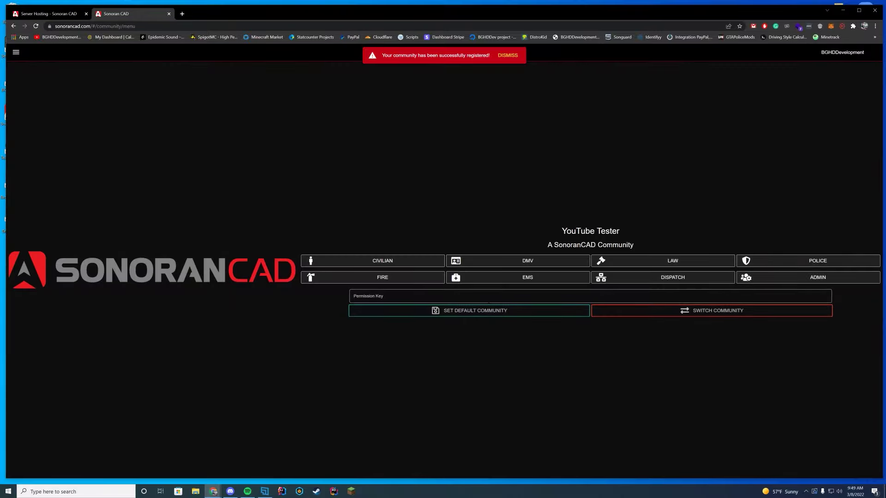
Step: Enter YouTube Tester's admin area, browse the Advanced, Customization and Accounts menus, and reach User Accounts
{"action": "left_click", "coordinate": [780, 283]}
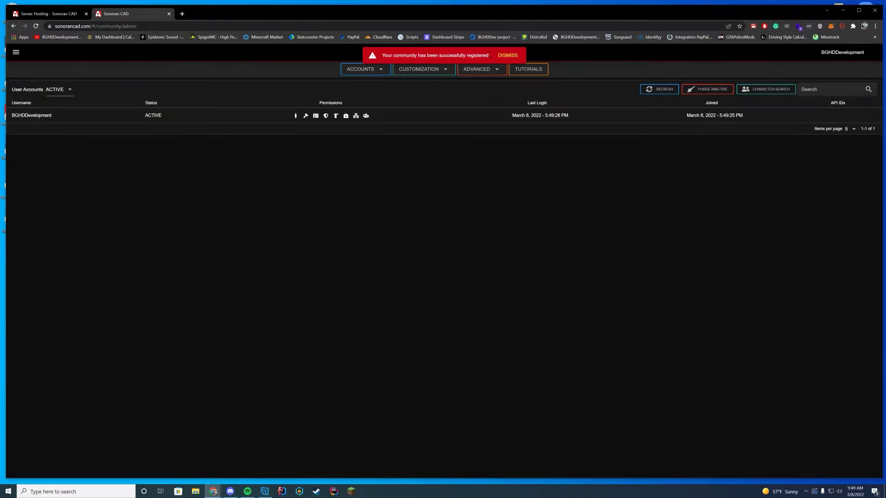
{"action": "left_click", "coordinate": [508, 55]}
{"action": "left_click", "coordinate": [483, 70]}
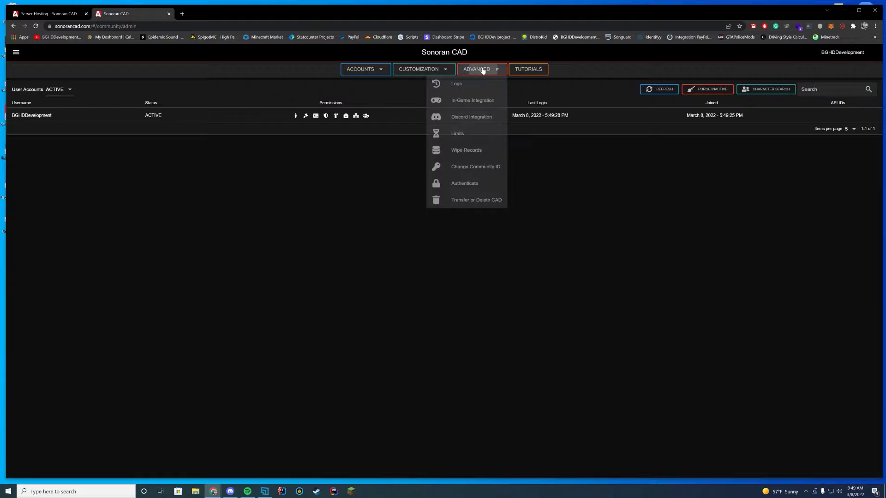
{"action": "left_click", "coordinate": [437, 69]}
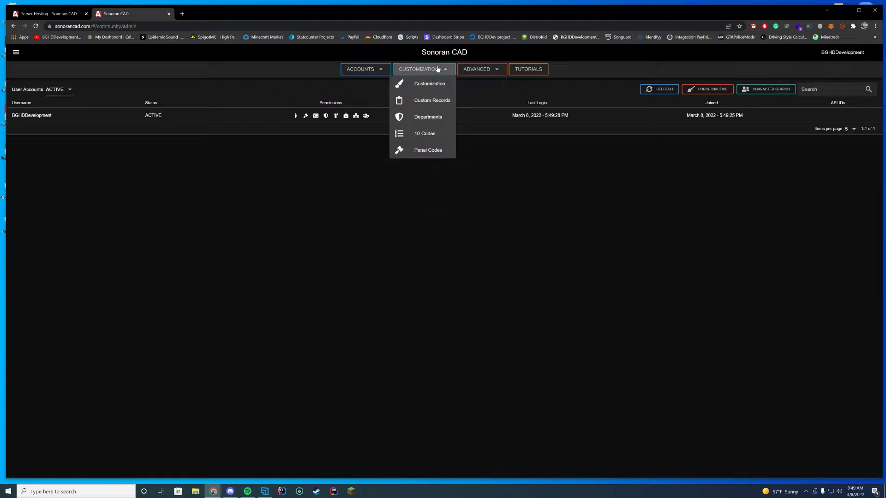
{"action": "left_click", "coordinate": [371, 70]}
{"action": "left_click", "coordinate": [374, 83]}
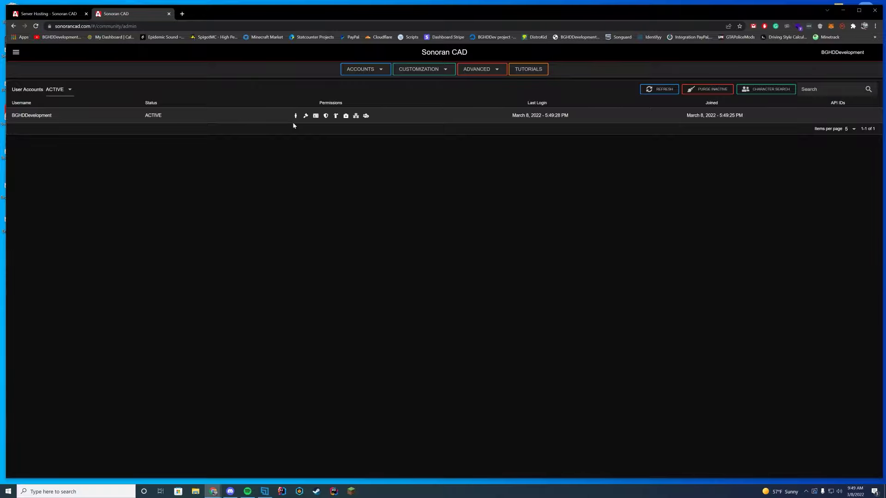
Step: Review the account's permission settings, then filter accounts to Pending and back to Active
{"action": "left_click", "coordinate": [471, 116]}
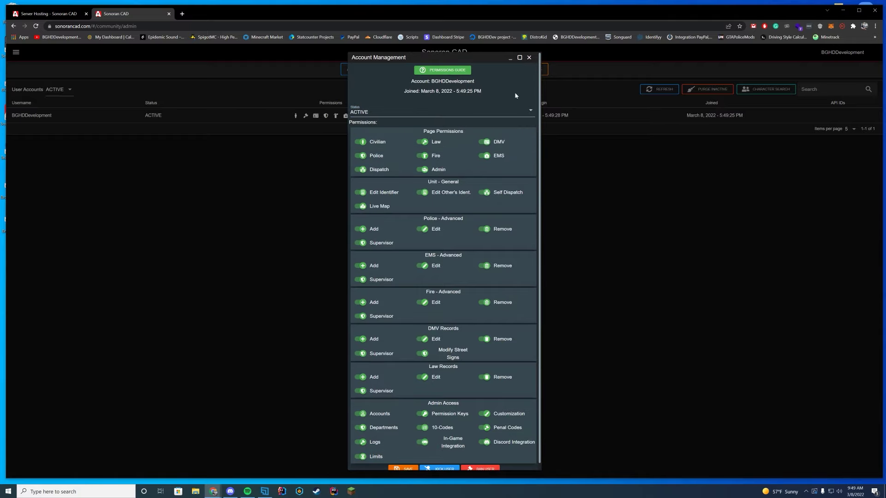
{"action": "left_click", "coordinate": [528, 57]}
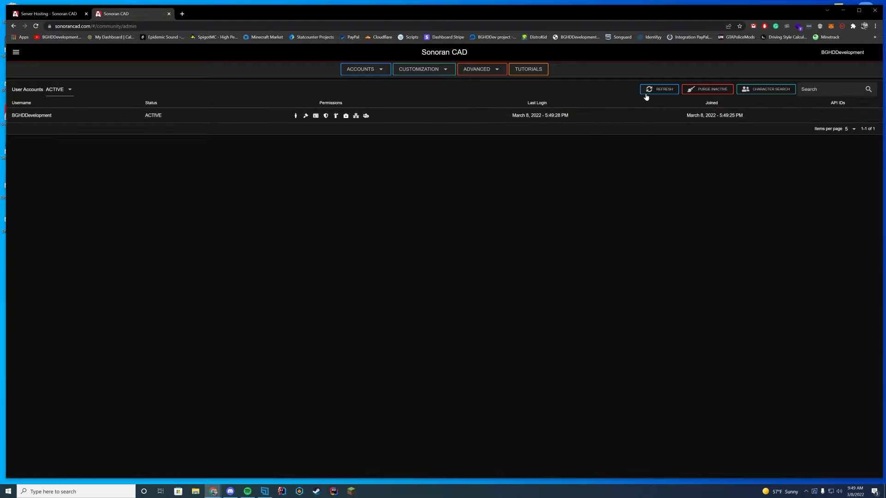
{"action": "left_click", "coordinate": [64, 92]}
{"action": "left_click", "coordinate": [62, 121]}
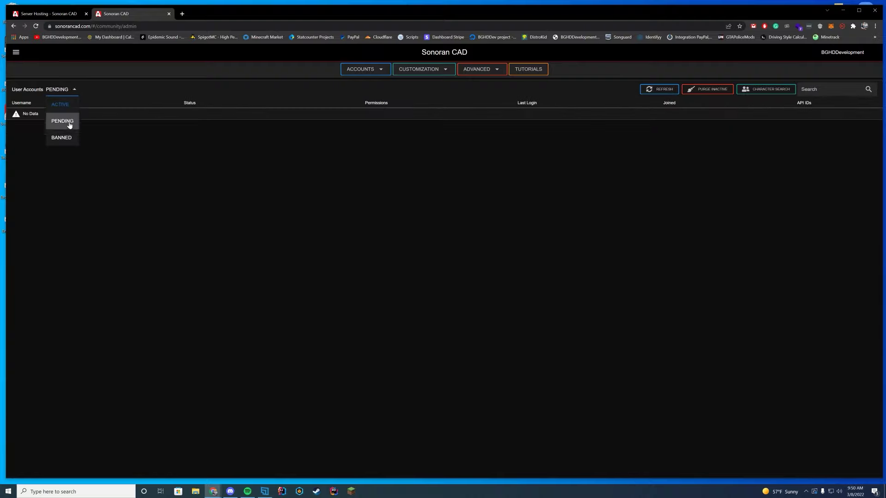
{"action": "left_click", "coordinate": [65, 91]}
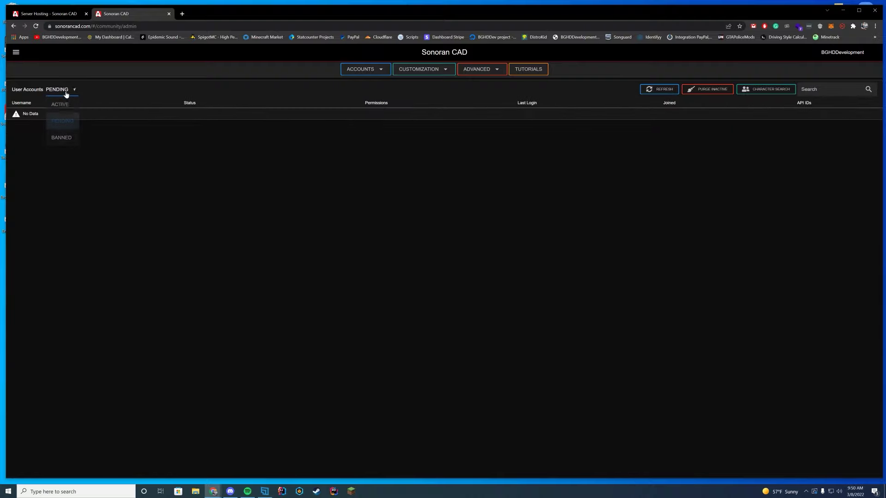
{"action": "left_click", "coordinate": [63, 106]}
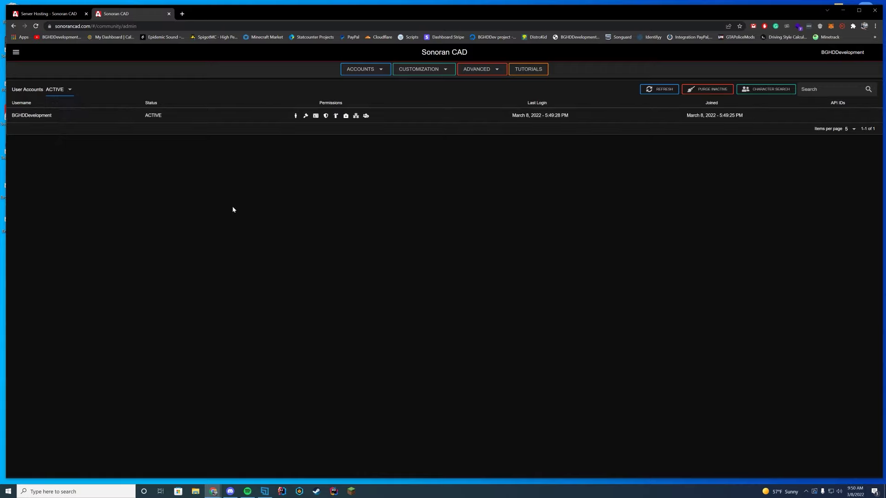
Step: View the community's Permission Keys, then return through the Community Menu to the admin area
{"action": "left_click", "coordinate": [365, 69]}
{"action": "left_click", "coordinate": [372, 100]}
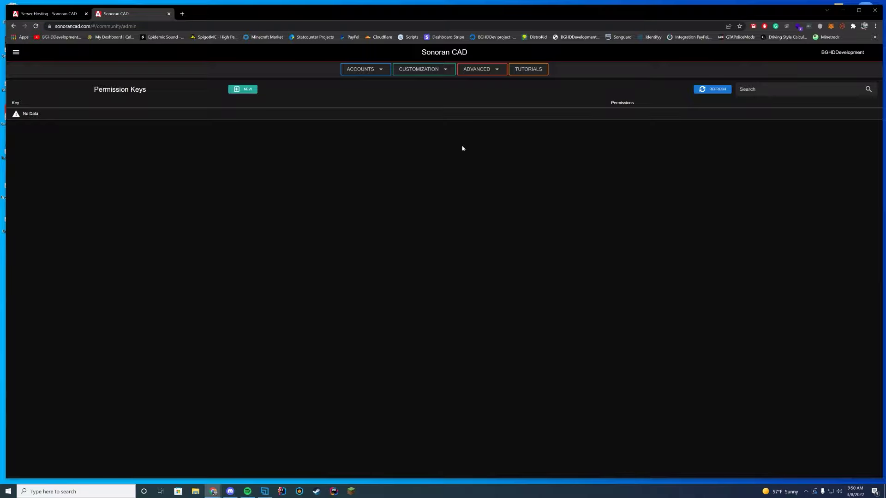
{"action": "left_click", "coordinate": [16, 51]}
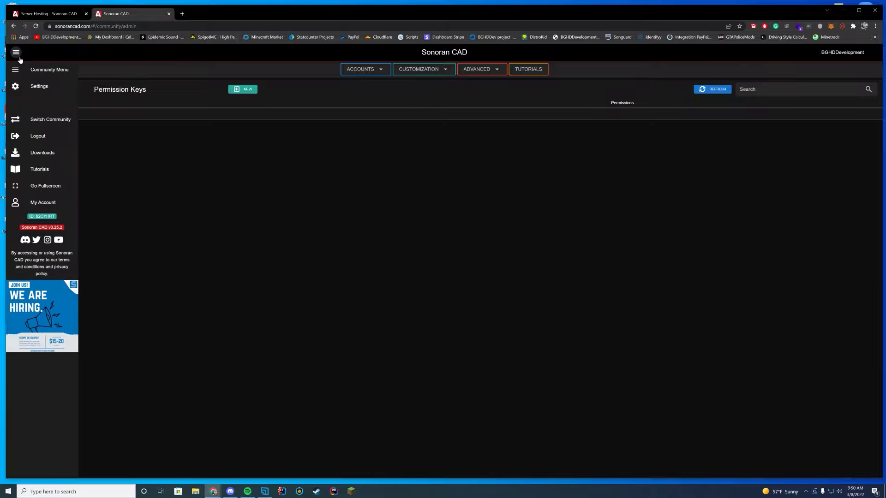
{"action": "left_click", "coordinate": [39, 68]}
{"action": "left_click", "coordinate": [377, 296]}
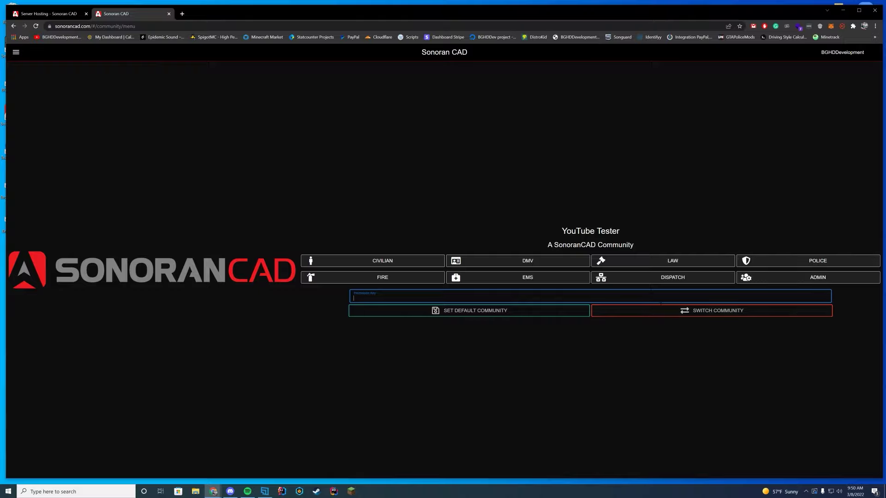
{"action": "left_click", "coordinate": [817, 277]}
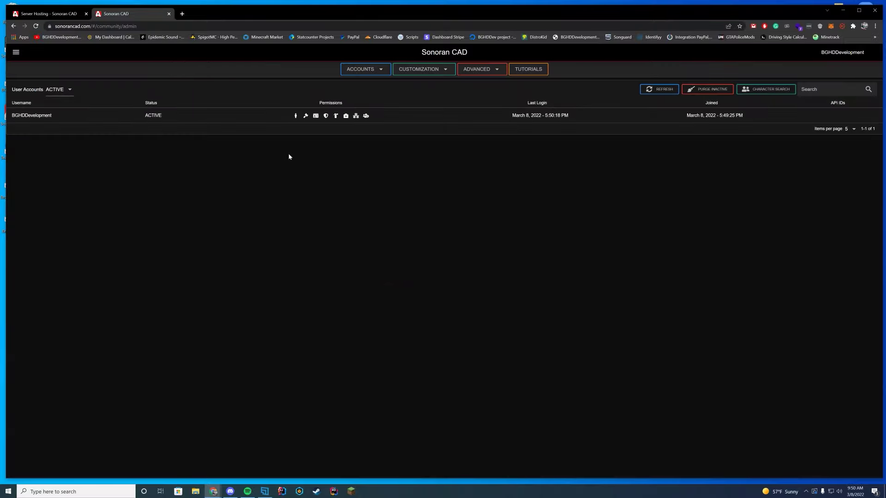
Step: Open the Customization page and expand Community Info, Geographical Settings and Unit Status Codes
{"action": "left_click", "coordinate": [423, 73]}
{"action": "left_click", "coordinate": [417, 84]}
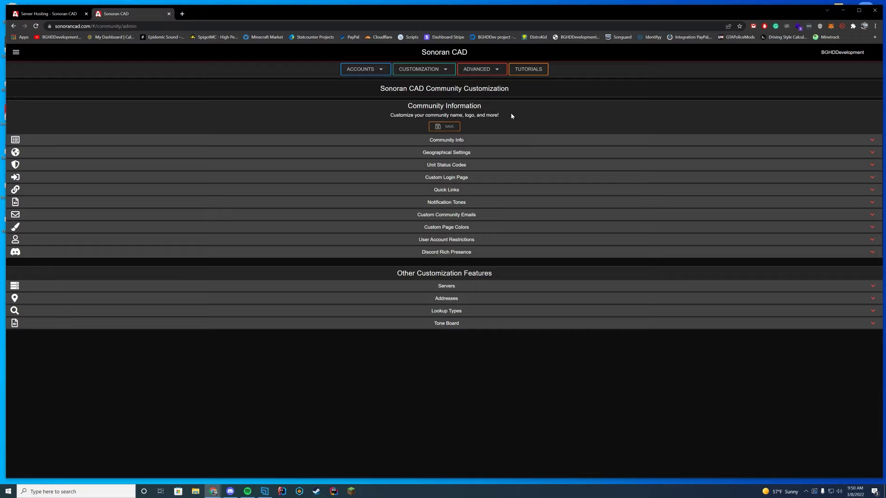
{"action": "left_click", "coordinate": [522, 139]}
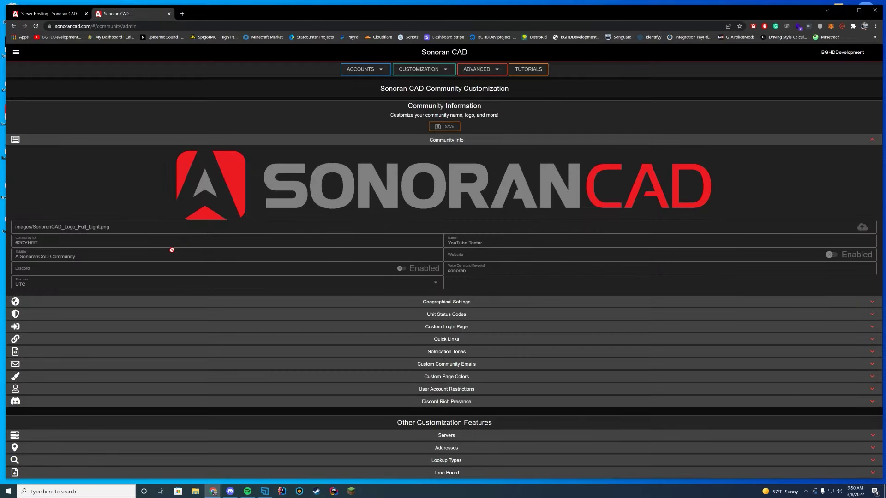
{"action": "left_click", "coordinate": [455, 306]}
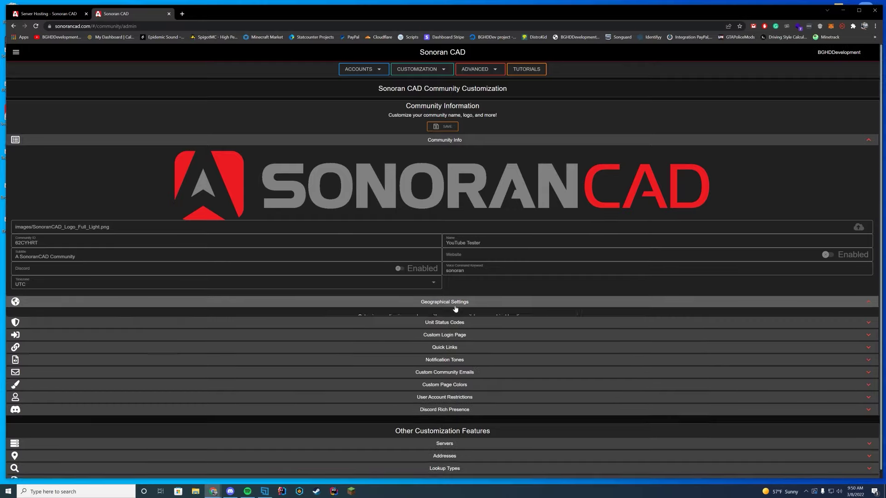
{"action": "scroll", "coordinate": [336, 312], "scroll_direction": "down", "scroll_amount": 1}
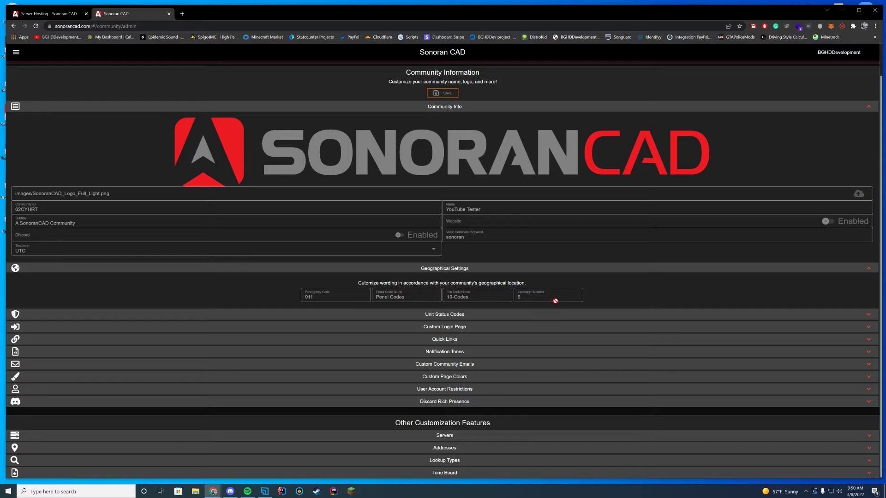
{"action": "left_click", "coordinate": [515, 314]}
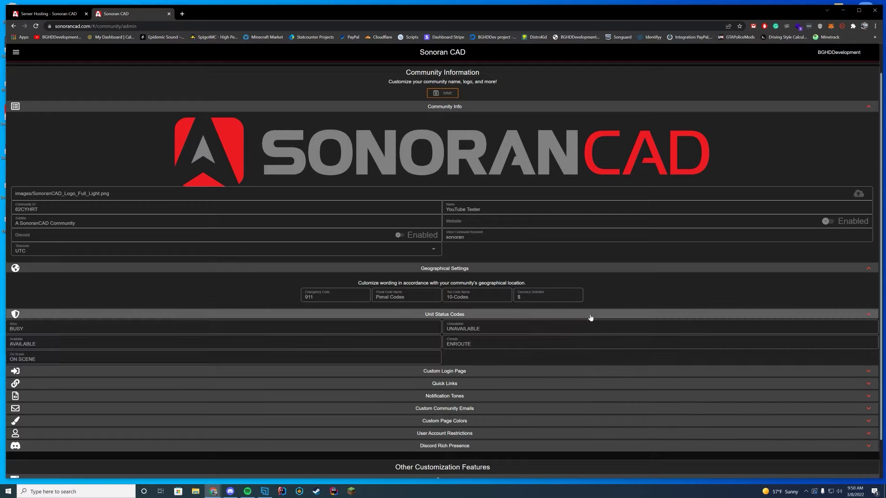
{"action": "scroll", "coordinate": [134, 297], "scroll_direction": "down", "scroll_amount": 1}
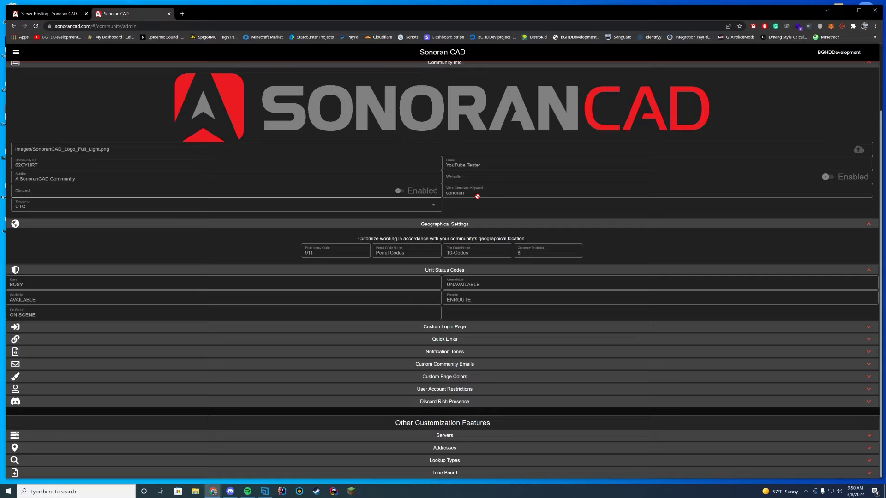
Step: Expand Custom Login Page and skim its setup tutorial, then close the tutorial tab
{"action": "left_click", "coordinate": [475, 326]}
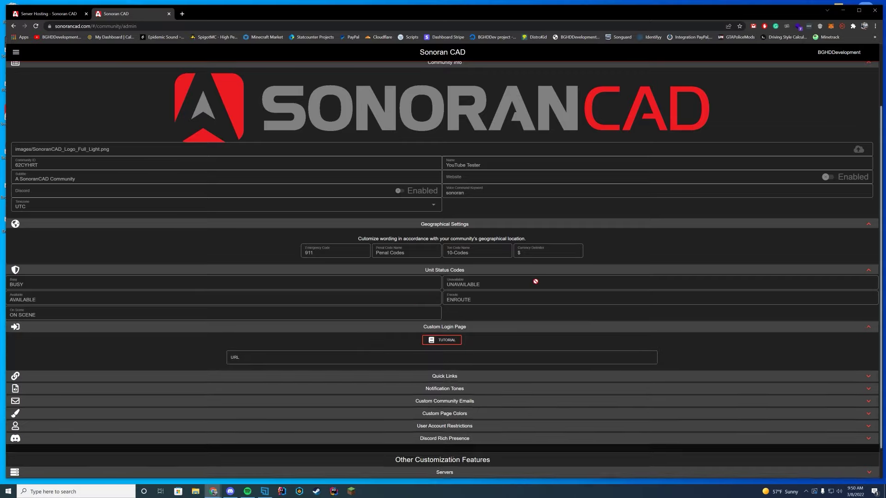
{"action": "scroll", "coordinate": [531, 282], "scroll_direction": "down", "scroll_amount": 1}
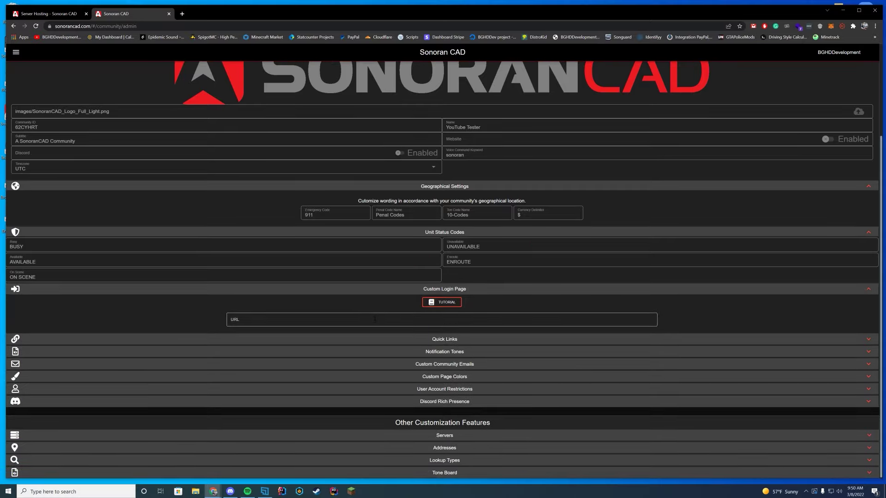
{"action": "left_click", "coordinate": [441, 302]}
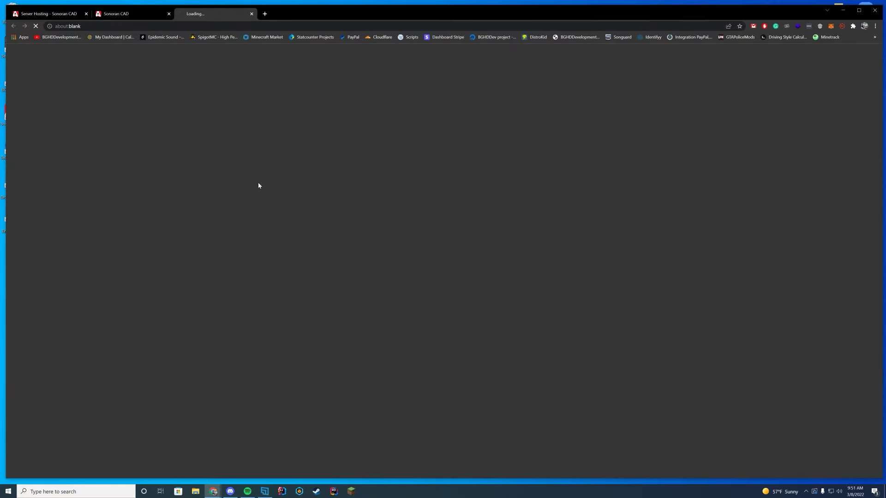
{"action": "scroll", "coordinate": [452, 185], "scroll_direction": "down", "scroll_amount": 5}
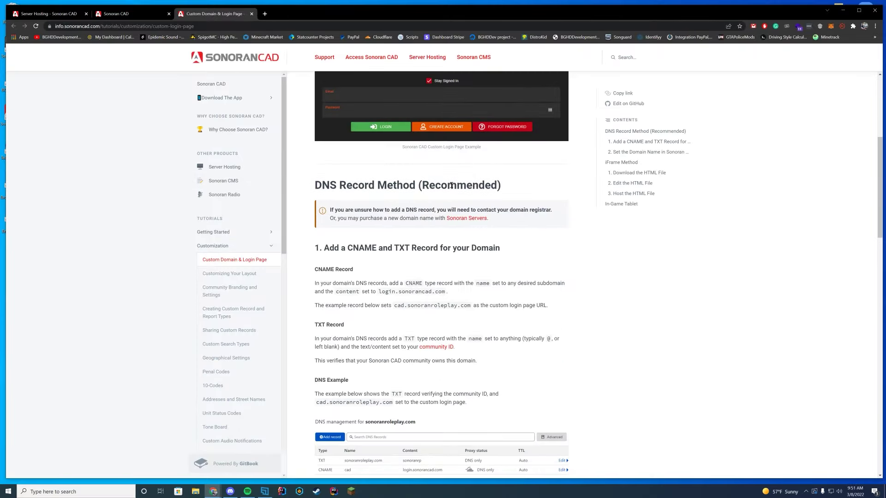
{"action": "scroll", "coordinate": [439, 185], "scroll_direction": "down", "scroll_amount": 8}
{"action": "scroll", "coordinate": [425, 186], "scroll_direction": "down", "scroll_amount": 5}
{"action": "left_click", "coordinate": [252, 14]}
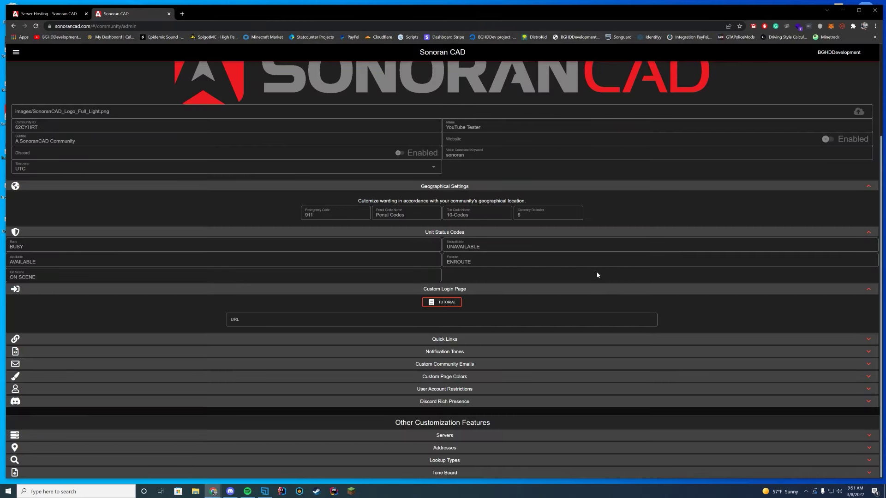
Step: Expand Quick Links and notification tones, previewing the New Dispatch, Dispatch Note and Signal tones
{"action": "left_click", "coordinate": [469, 341]}
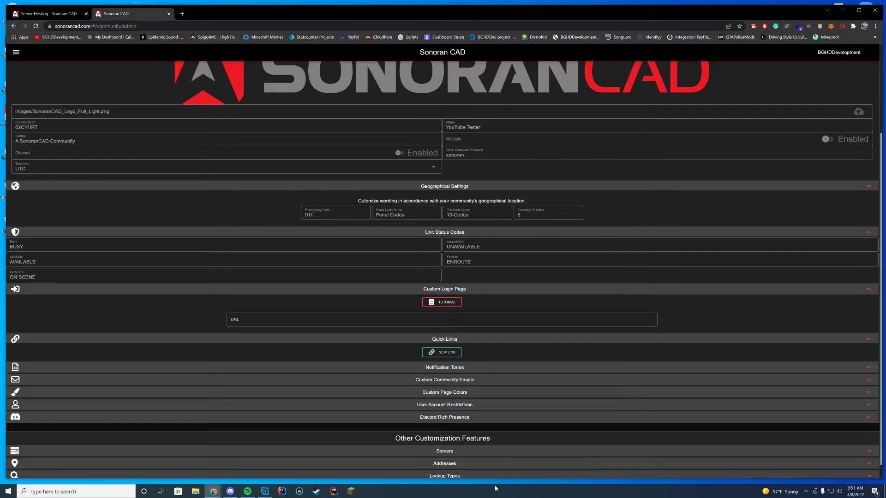
{"action": "left_click", "coordinate": [468, 367]}
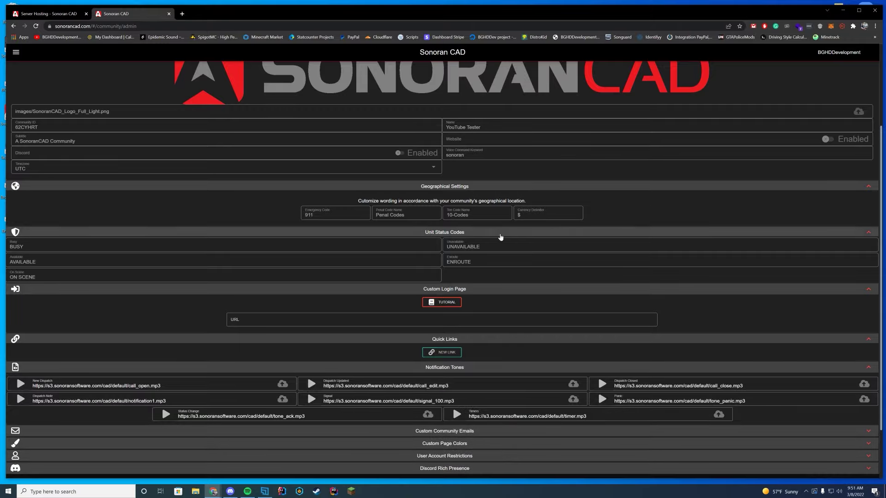
{"action": "scroll", "coordinate": [501, 237], "scroll_direction": "down", "scroll_amount": 2}
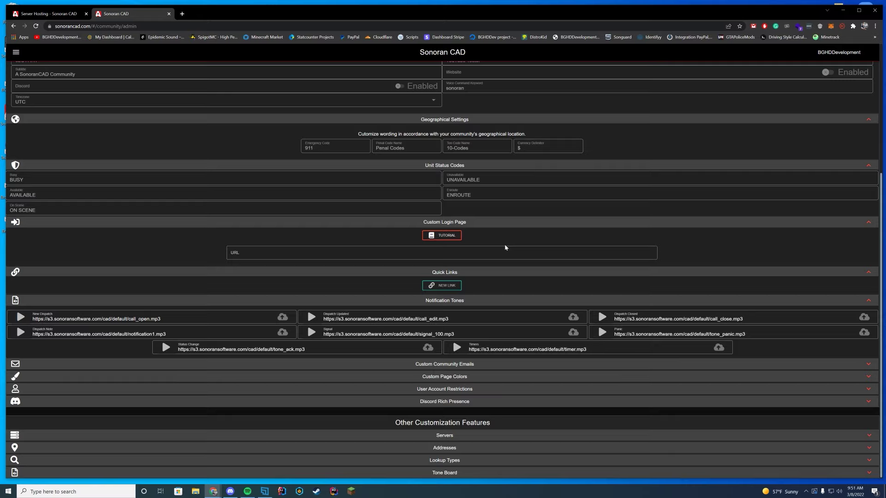
{"action": "left_click", "coordinate": [21, 317]}
{"action": "left_click", "coordinate": [20, 333]}
{"action": "left_click", "coordinate": [311, 332]}
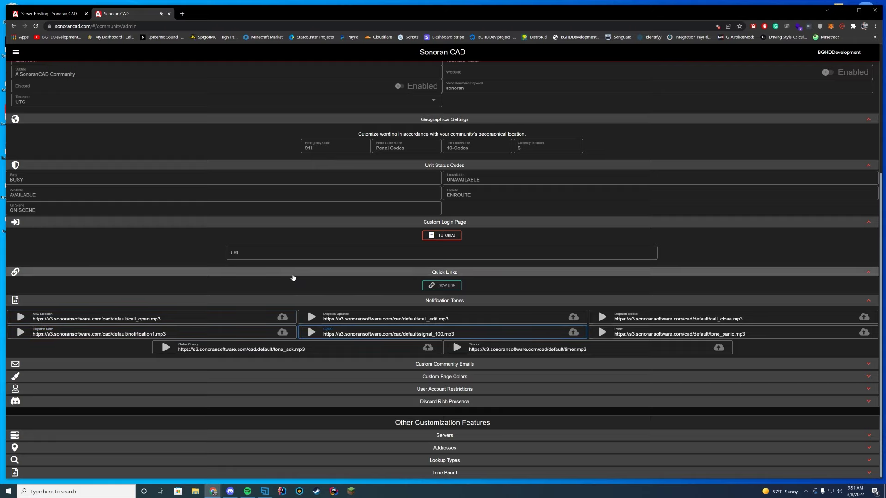
Step: Expand Email Templates, Custom Page Colors, User Account Restrictions, Discord Rich Presence and Servers
{"action": "left_click", "coordinate": [450, 365]}
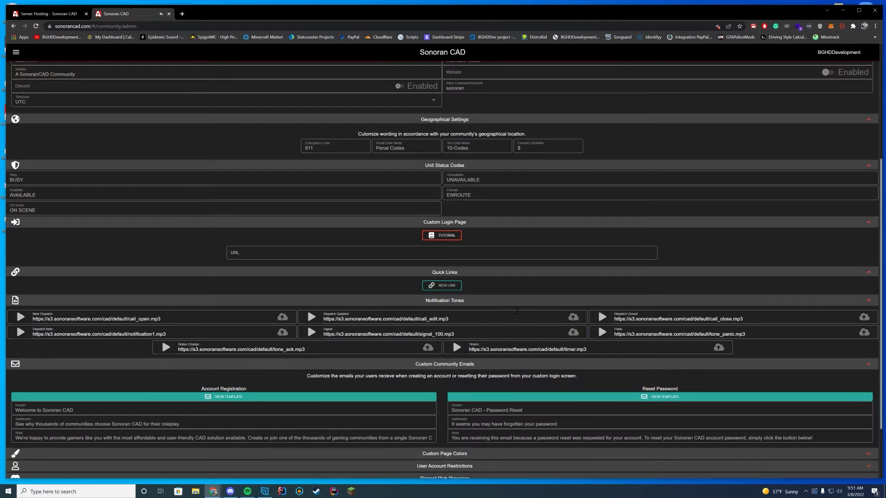
{"action": "scroll", "coordinate": [517, 312], "scroll_direction": "down", "scroll_amount": 2}
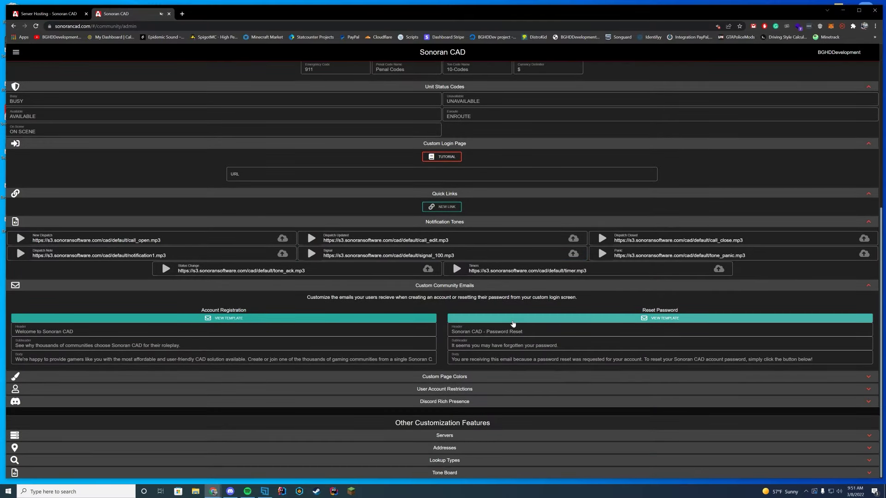
{"action": "left_click", "coordinate": [475, 378]}
{"action": "scroll", "coordinate": [500, 402], "scroll_direction": "down", "scroll_amount": 1}
{"action": "left_click", "coordinate": [499, 392]}
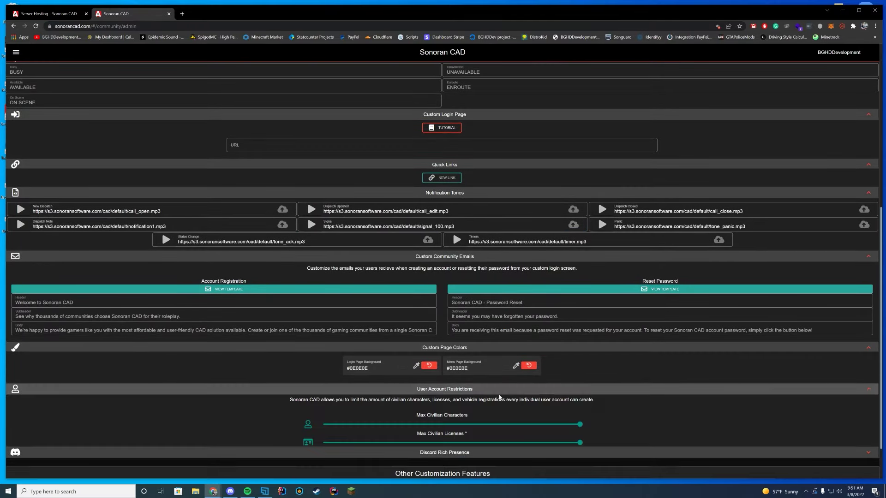
{"action": "scroll", "coordinate": [499, 397], "scroll_direction": "down", "scroll_amount": 2}
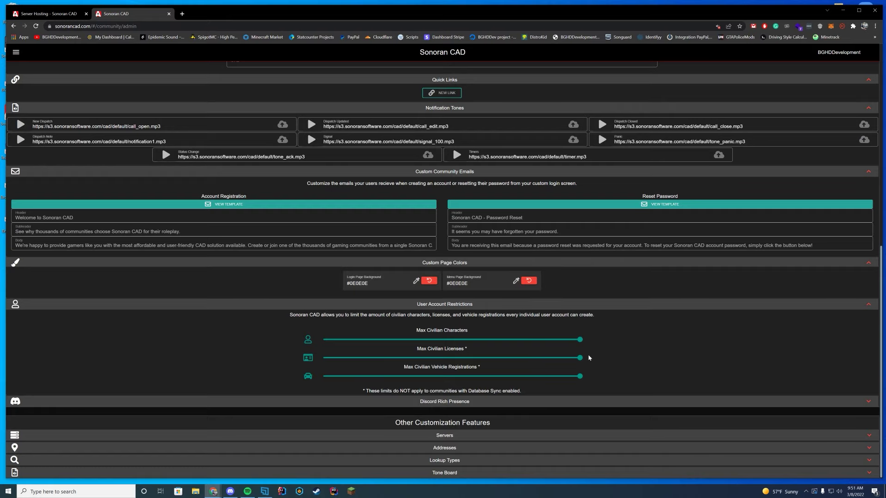
{"action": "left_click", "coordinate": [537, 401]}
{"action": "scroll", "coordinate": [692, 360], "scroll_direction": "down", "scroll_amount": 2}
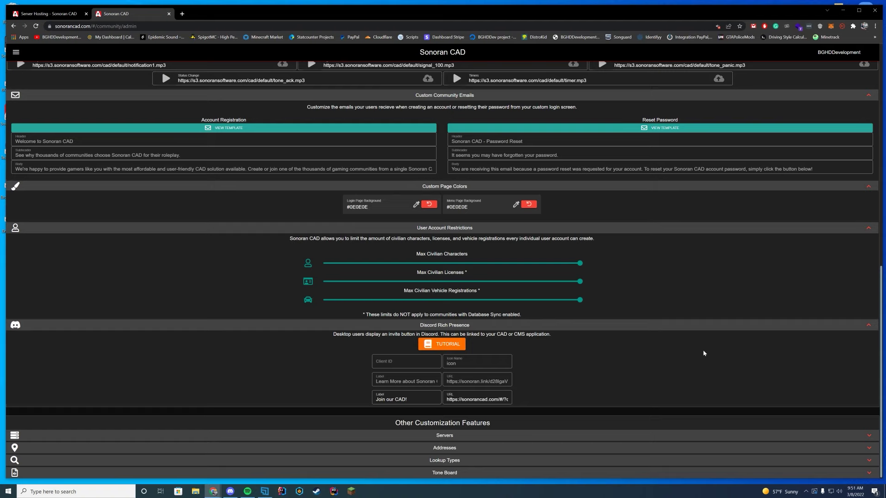
{"action": "left_click", "coordinate": [558, 435]}
{"action": "scroll", "coordinate": [585, 362], "scroll_direction": "down", "scroll_amount": 1}
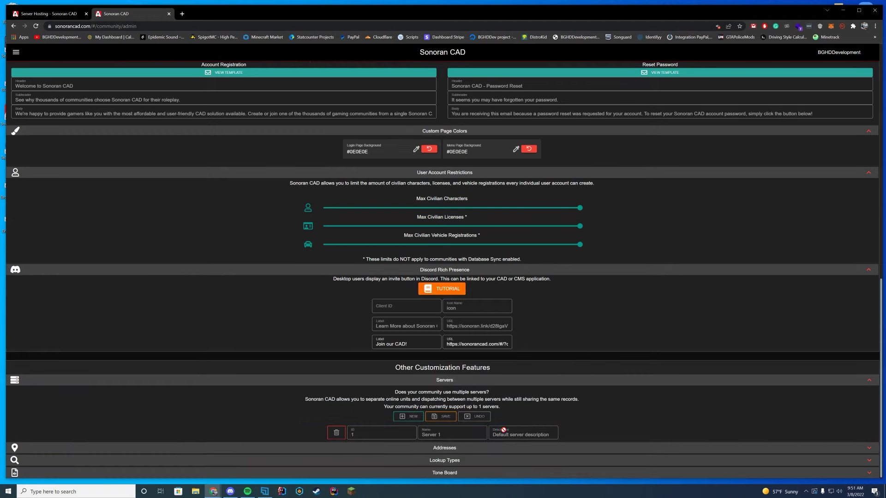
Step: Expand Addresses, Lookup Types and Tone Board, then scroll back up the page
{"action": "left_click", "coordinate": [672, 448]}
{"action": "scroll", "coordinate": [673, 433], "scroll_direction": "down", "scroll_amount": 1}
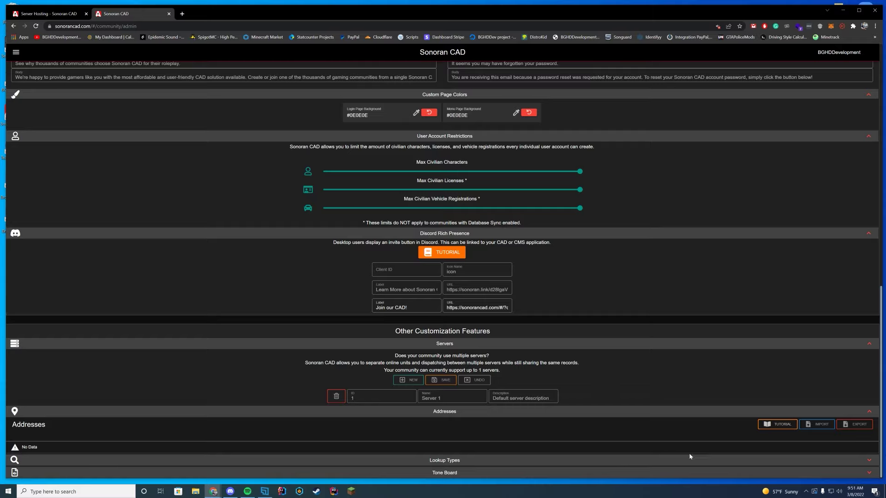
{"action": "left_click", "coordinate": [736, 460]}
{"action": "scroll", "coordinate": [736, 460], "scroll_direction": "down", "scroll_amount": 1}
{"action": "left_click", "coordinate": [527, 470]}
{"action": "scroll", "coordinate": [539, 464], "scroll_direction": "down", "scroll_amount": 1}
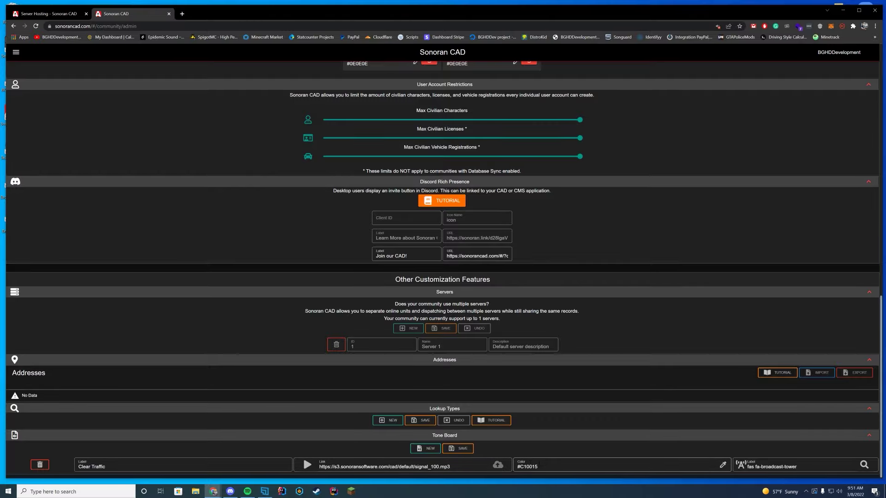
{"action": "scroll", "coordinate": [554, 446], "scroll_direction": "up", "scroll_amount": 15}
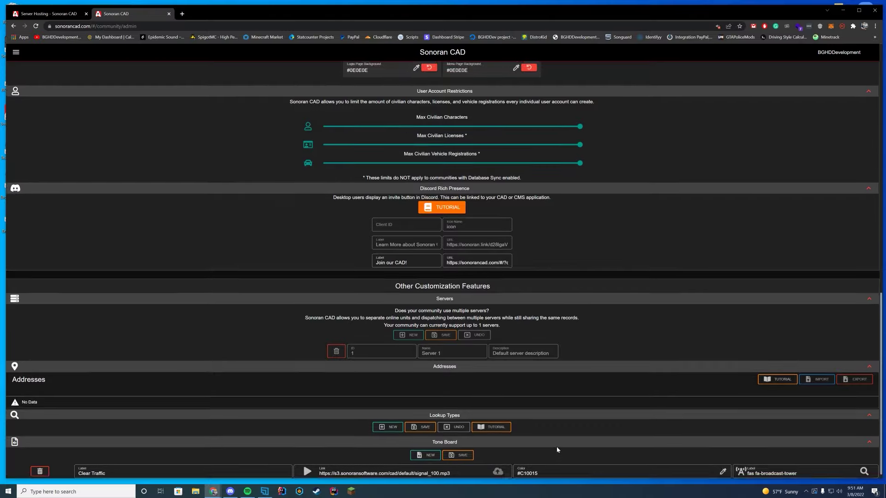
{"action": "scroll", "coordinate": [550, 419], "scroll_direction": "up", "scroll_amount": 1}
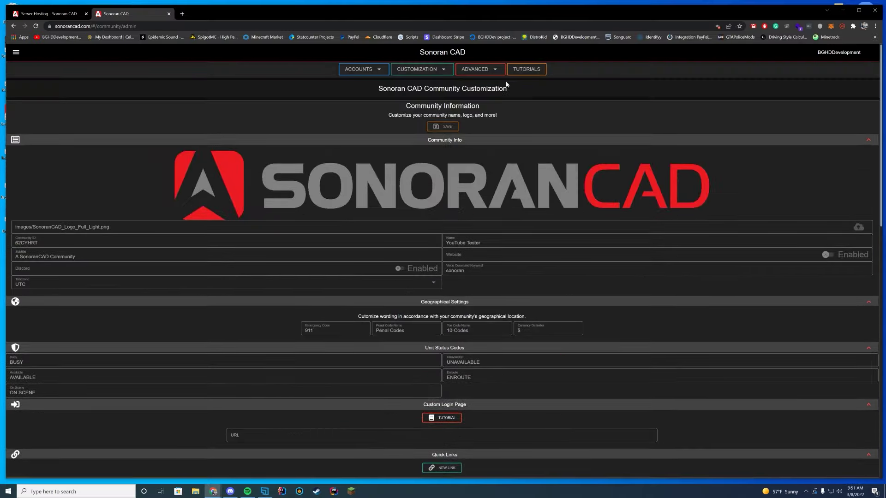